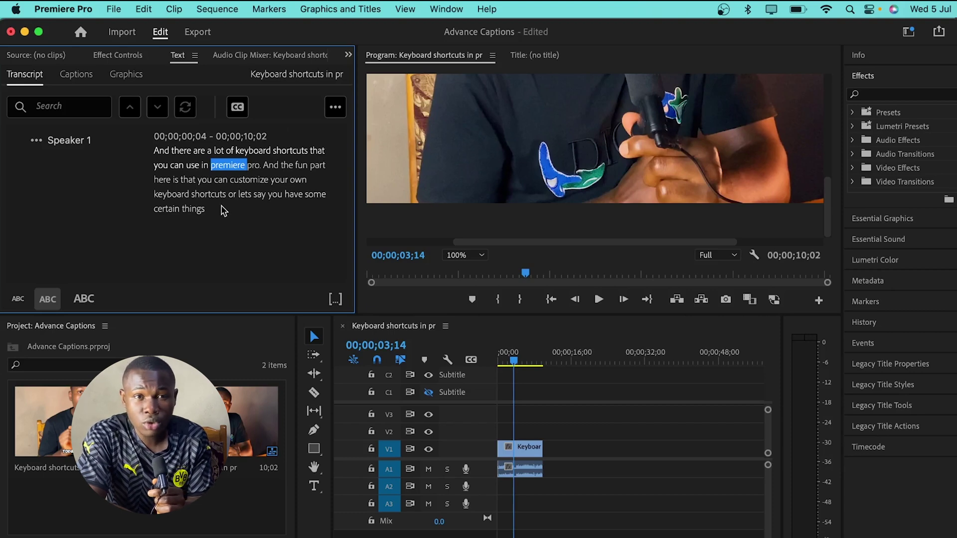
Step: Create captions from the transcript with maximum length 20, minimum duration 2 seconds, single line
{"action": "left_click", "coordinate": [239, 108]}
{"action": "left_click_drag", "start_coordinate": [470, 55], "coordinate": [477, 34]}
{"action": "left_click_drag", "start_coordinate": [512, 326], "coordinate": [436, 329]}
{"action": "left_click_drag", "start_coordinate": [474, 371], "coordinate": [427, 372]}
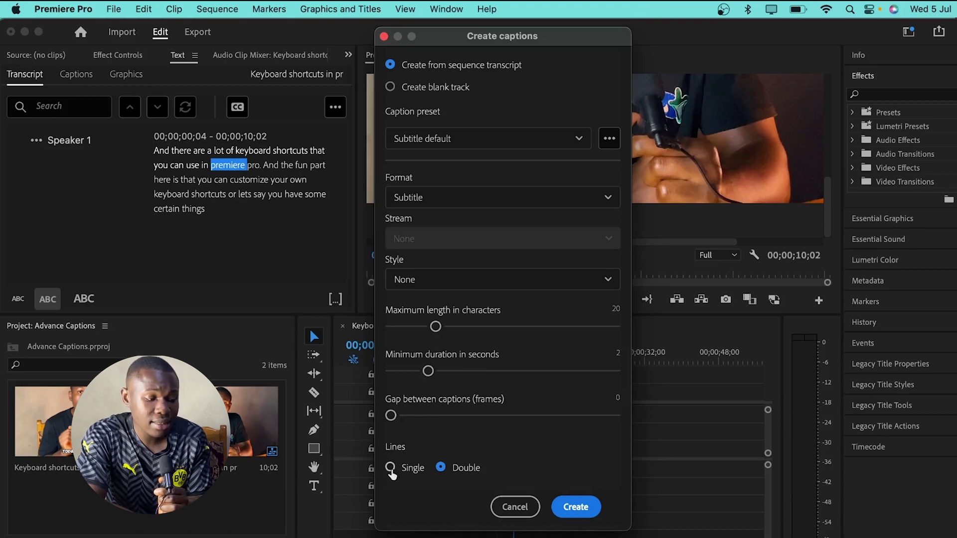
{"action": "left_click", "coordinate": [391, 468]}
{"action": "left_click", "coordinate": [577, 513]}
Step: Browse the generated captions list and preview the caption at 04;24 on the timeline
{"action": "scroll", "coordinate": [125, 182], "scroll_direction": "down", "scroll_amount": 10}
{"action": "scroll", "coordinate": [125, 182], "scroll_direction": "up", "scroll_amount": 10}
{"action": "left_click", "coordinate": [519, 360]}
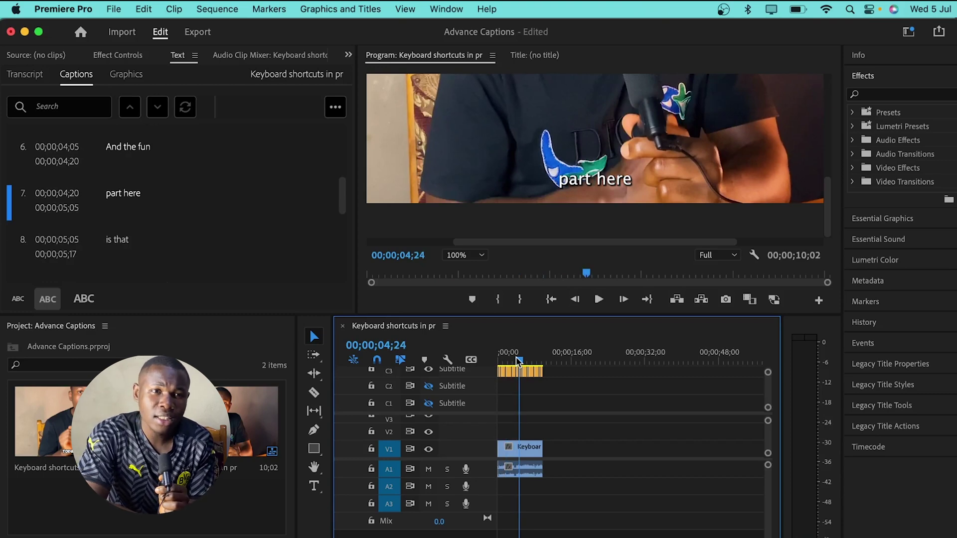
Step: Export the captions from the Captions panel menu as 'Keyboard shortcuts in pr.srt' on the Desktop
{"action": "left_click", "coordinate": [335, 106]}
{"action": "left_click", "coordinate": [260, 173]}
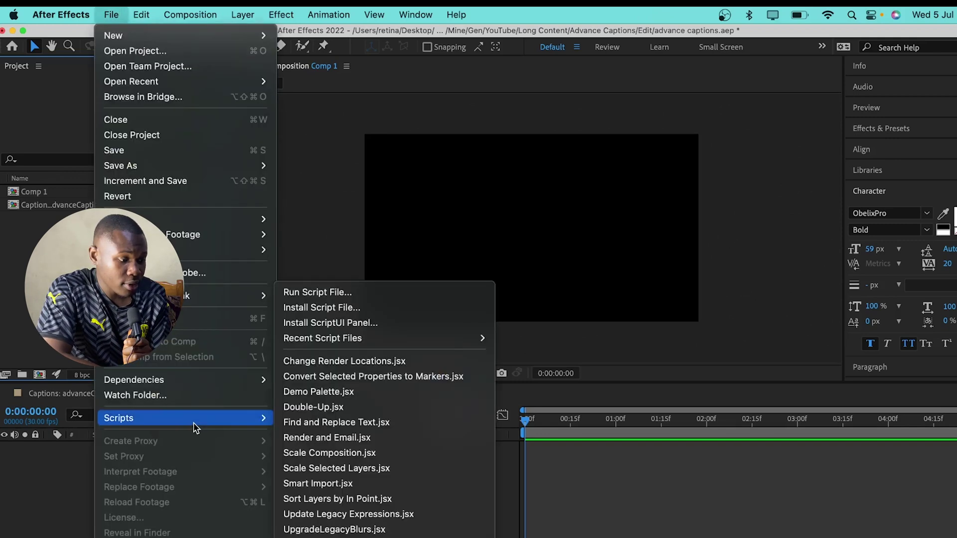
Step: Run the Transcriptive SRT Importer script on the exported SRT to build the Captions: advanceCaptions composition
{"action": "left_click", "coordinate": [317, 294]}
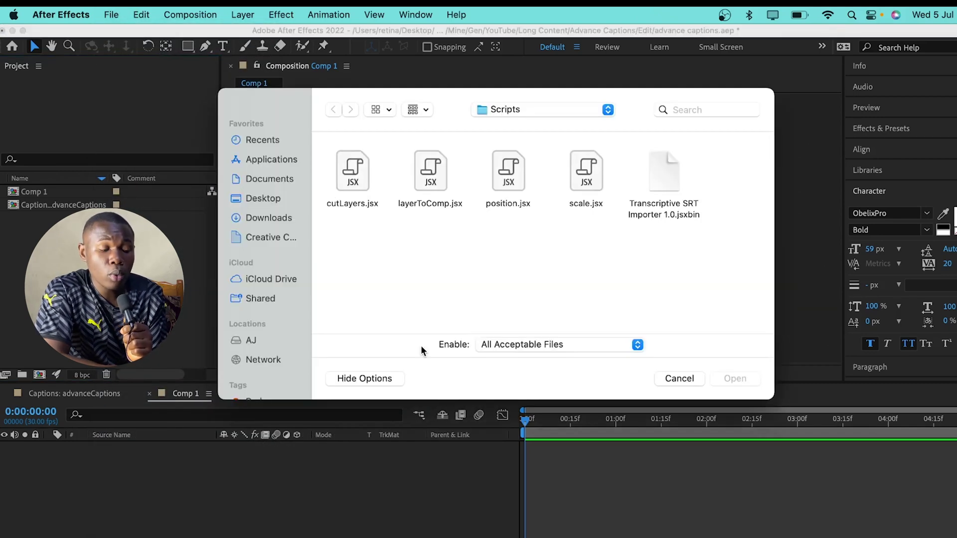
{"action": "double_click", "coordinate": [662, 173]}
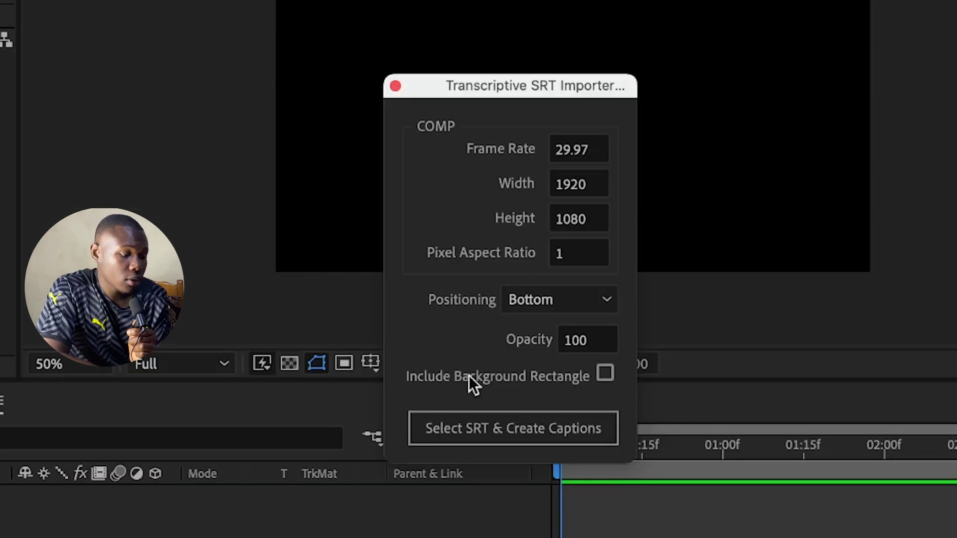
{"action": "left_click", "coordinate": [467, 432]}
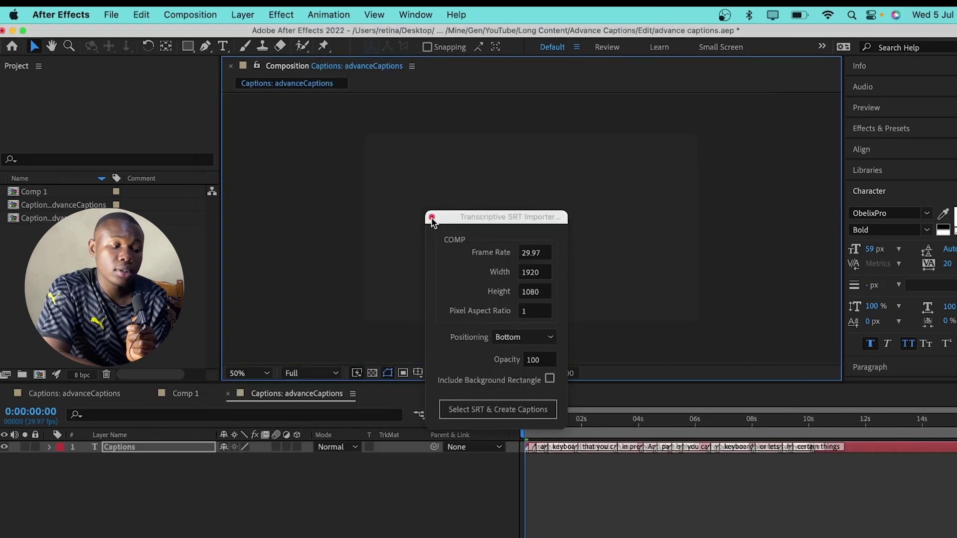
{"action": "left_click", "coordinate": [432, 218]}
Step: Preview the caption at 0:00:02:08, show the caption layer's Position (960, 620), and zoom the timeline in
{"action": "left_click", "coordinate": [582, 428]}
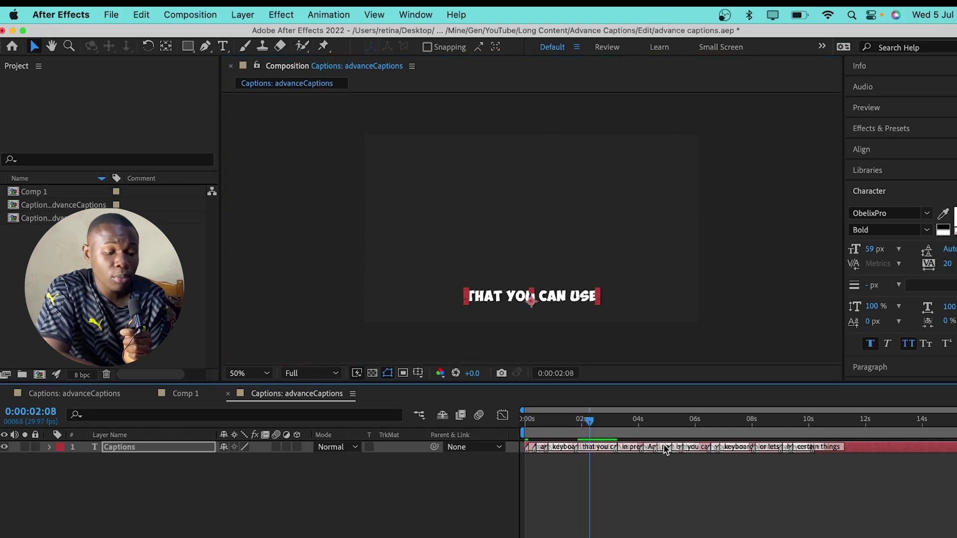
{"action": "key", "text": "p"}
{"action": "key", "text": "equal"}
{"action": "key", "text": "equal"}
{"action": "key", "text": "equal"}
{"action": "key", "text": "equal"}
{"action": "key", "text": "equal"}
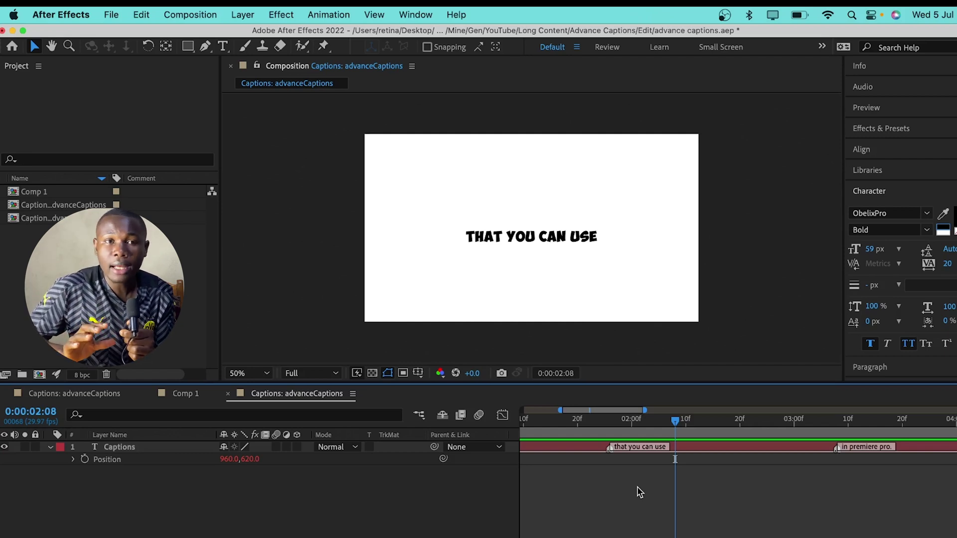
Step: Split the Captions layer at 0:00:00:08, where 'AND THERE' begins
{"action": "scroll", "coordinate": [669, 515], "scroll_direction": "down", "scroll_amount": 8}
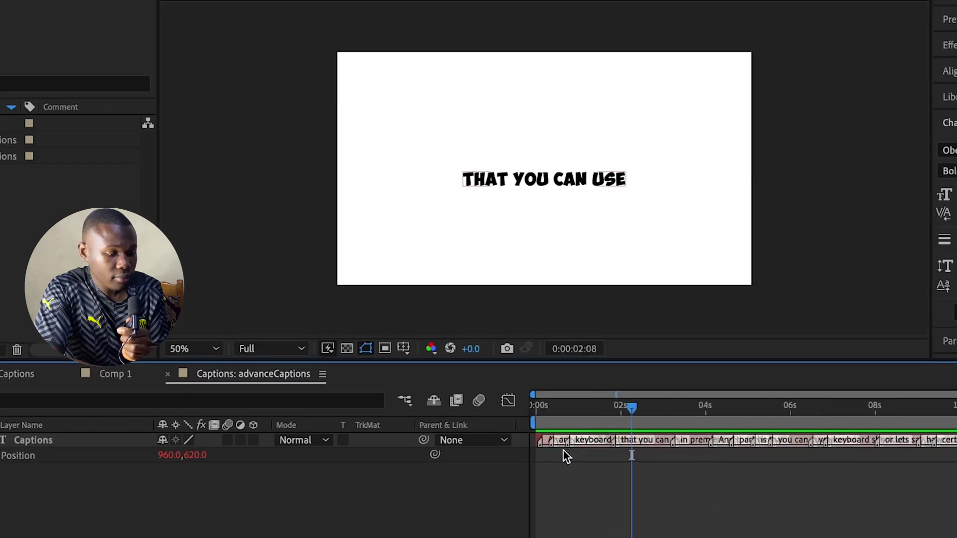
{"action": "scroll", "coordinate": [549, 460], "scroll_direction": "up", "scroll_amount": 10}
{"action": "left_click_drag", "start_coordinate": [622, 411], "coordinate": [607, 415]}
{"action": "key", "text": "ctrl+shift+d"}
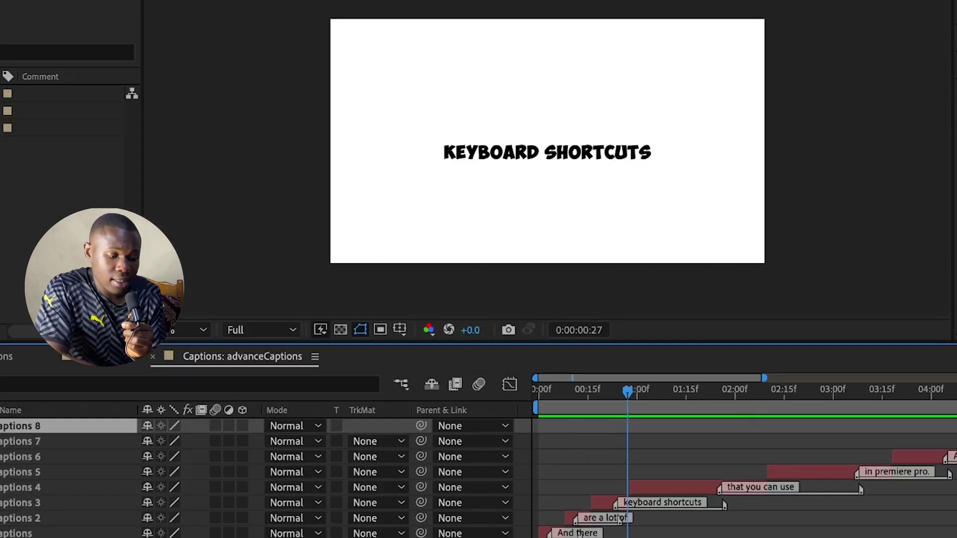
{"action": "scroll", "coordinate": [684, 530], "scroll_direction": "up", "scroll_amount": 2}
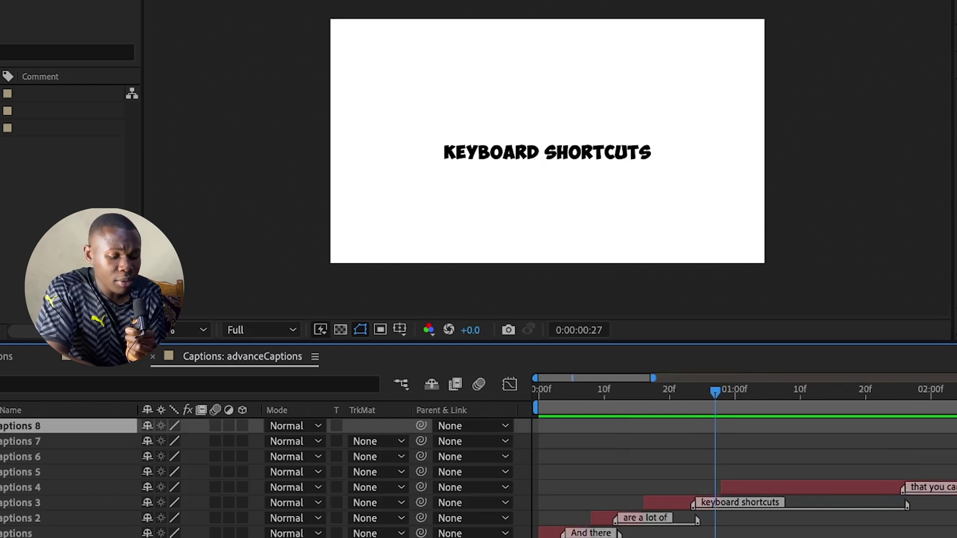
{"action": "left_click", "coordinate": [570, 534]}
{"action": "left_click", "coordinate": [646, 519]}
{"action": "left_click", "coordinate": [908, 506]}
{"action": "key", "text": "minus"}
{"action": "key", "text": "ctrl+Up"}
{"action": "key", "text": "ctrl+Up"}
{"action": "key", "text": "ctrl+Up"}
{"action": "key", "text": "ctrl+Up"}
{"action": "key", "text": "equal"}
{"action": "key", "text": "equal"}
{"action": "key", "text": "equal"}
Step: Zoom the timeline back out and run cutLayers.jsx to trim each caption layer to its phrase
{"action": "key", "text": "minus"}
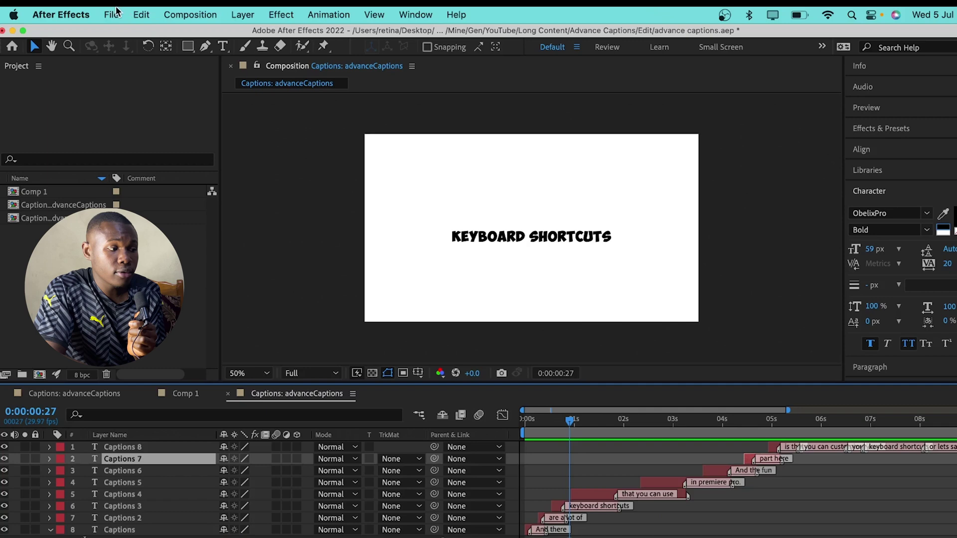
{"action": "left_click", "coordinate": [116, 12]}
{"action": "mouse_move", "coordinate": [188, 421]}
{"action": "left_click", "coordinate": [319, 293]}
{"action": "double_click", "coordinate": [353, 173]}
{"action": "scroll", "coordinate": [530, 535], "scroll_direction": "up", "scroll_amount": 6}
Step: Pull the Captions 2 ('are a lot of') out-point slightly earlier and step through the layers
{"action": "left_click", "coordinate": [576, 530]}
{"action": "left_click", "coordinate": [622, 520]}
{"action": "left_click_drag", "start_coordinate": [622, 520], "coordinate": [617, 520]}
{"action": "left_click", "coordinate": [731, 506]}
{"action": "scroll", "coordinate": [797, 499], "scroll_direction": "right", "scroll_amount": 3}
{"action": "left_click", "coordinate": [807, 495]}
{"action": "key", "text": "super+Up"}
{"action": "key", "text": "super+Up"}
{"action": "key", "text": "super+Up"}
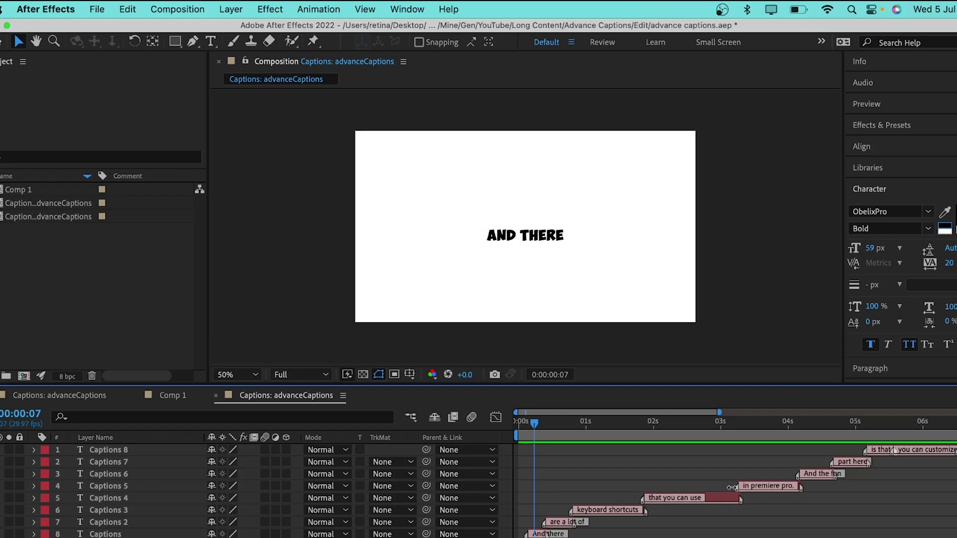
Step: Run scale.jsx on the Captions 3 'keyboard shortcuts' layer to add pop-in Scale keyframes
{"action": "left_click", "coordinate": [604, 513]}
{"action": "left_click", "coordinate": [98, 8]}
{"action": "mouse_move", "coordinate": [201, 419]}
{"action": "left_click", "coordinate": [305, 294]}
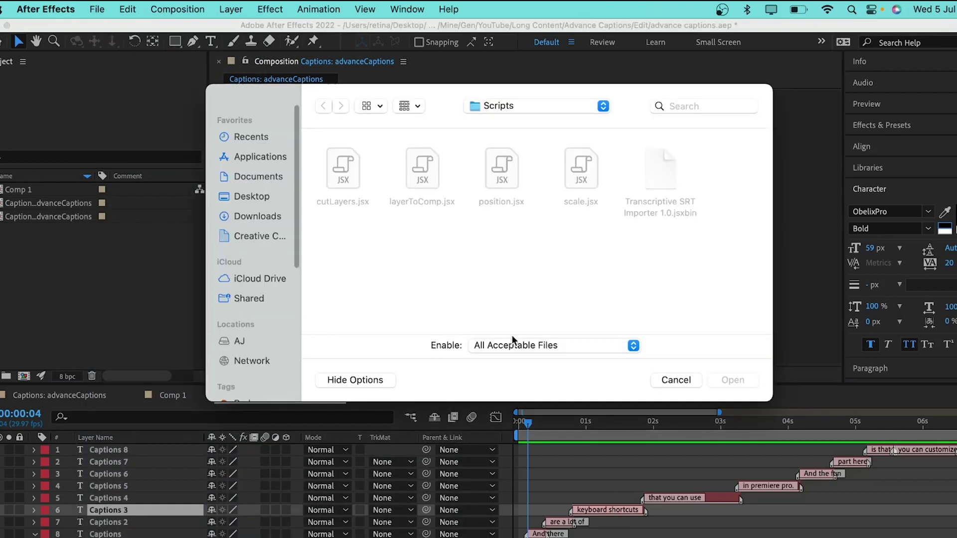
{"action": "double_click", "coordinate": [582, 172]}
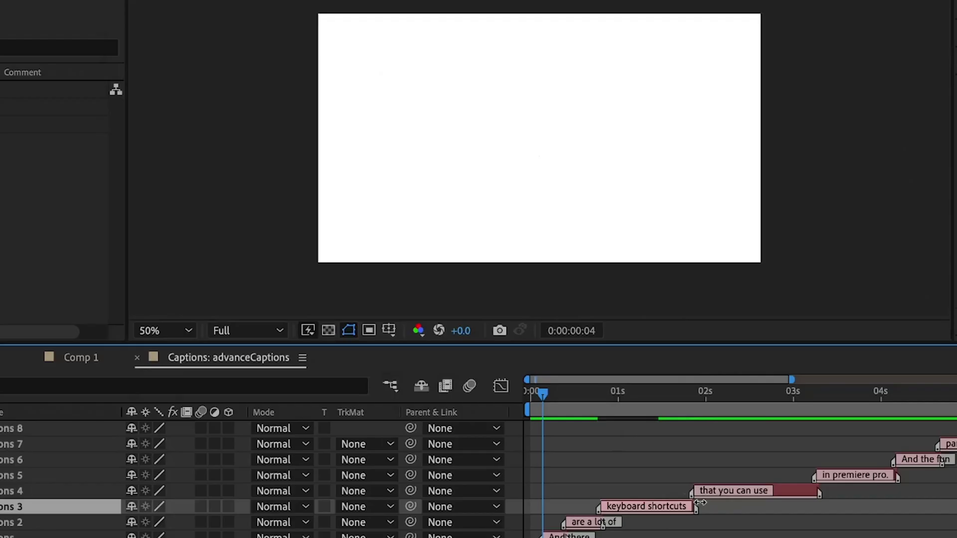
Step: Reveal Captions 3's three Scale keyframes, play the pop-in, and stop at 0:00:02:10
{"action": "key", "text": "u"}
{"action": "left_click_drag", "start_coordinate": [614, 401], "coordinate": [601, 395]}
{"action": "key", "text": "space"}
{"action": "left_click_drag", "start_coordinate": [600, 392], "coordinate": [734, 394]}
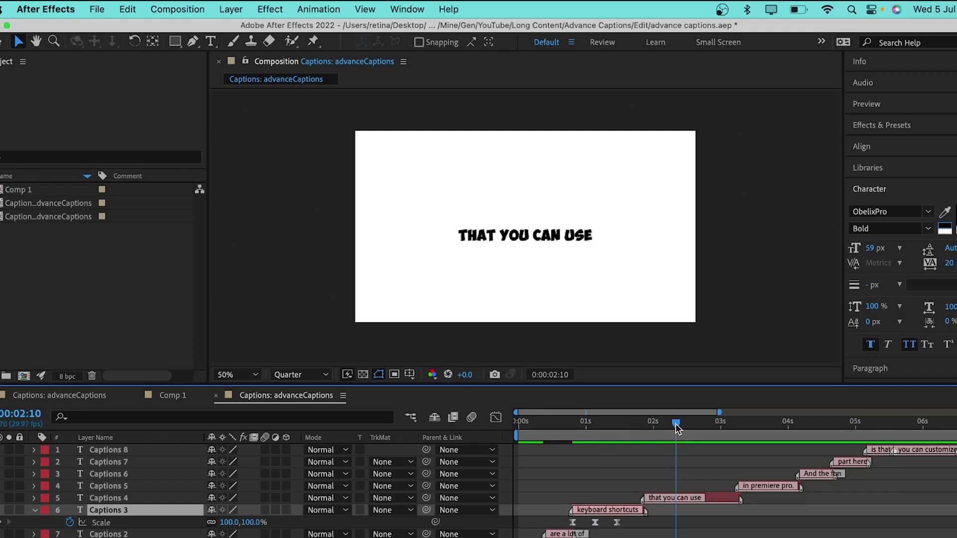